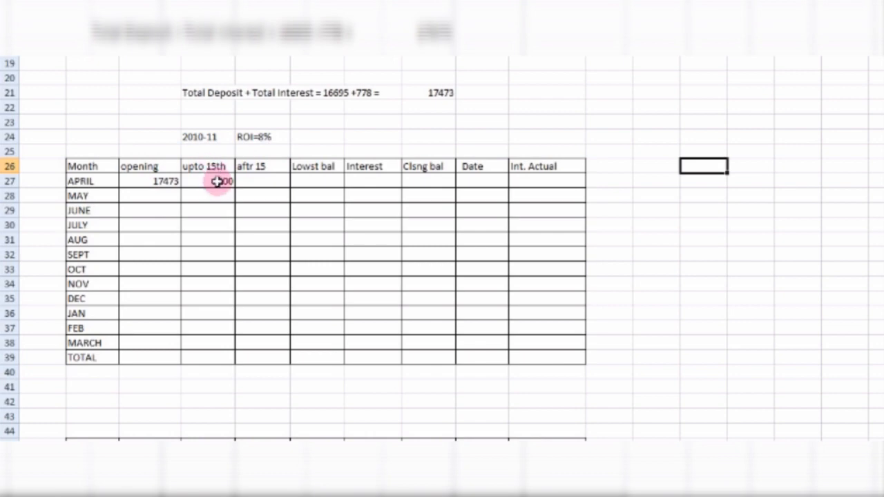
Copy April's 1000 deposit in the upto 15th column down through March, and enter 2424 as December's deposit after the 15th
{"action": "left_click", "coordinate": [217, 181]}
{"action": "right_click", "coordinate": [217, 182]}
{"action": "left_click", "coordinate": [223, 203]}
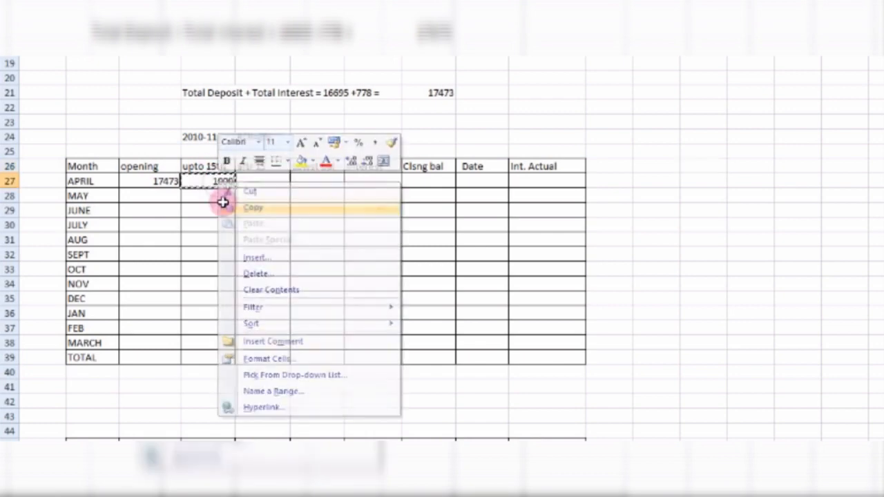
{"action": "left_click", "coordinate": [217, 196]}
{"action": "right_click", "coordinate": [218, 198]}
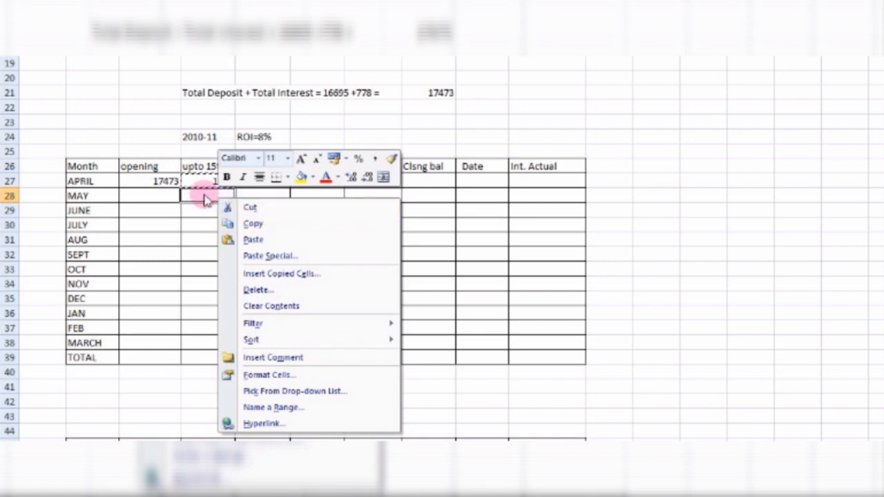
{"action": "left_click", "coordinate": [251, 239]}
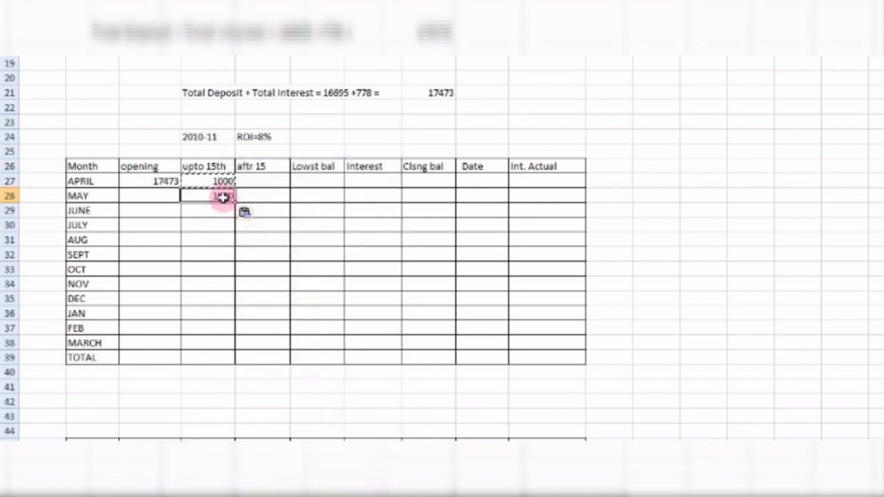
{"action": "left_click_drag", "start_coordinate": [235, 203], "coordinate": [235, 348]}
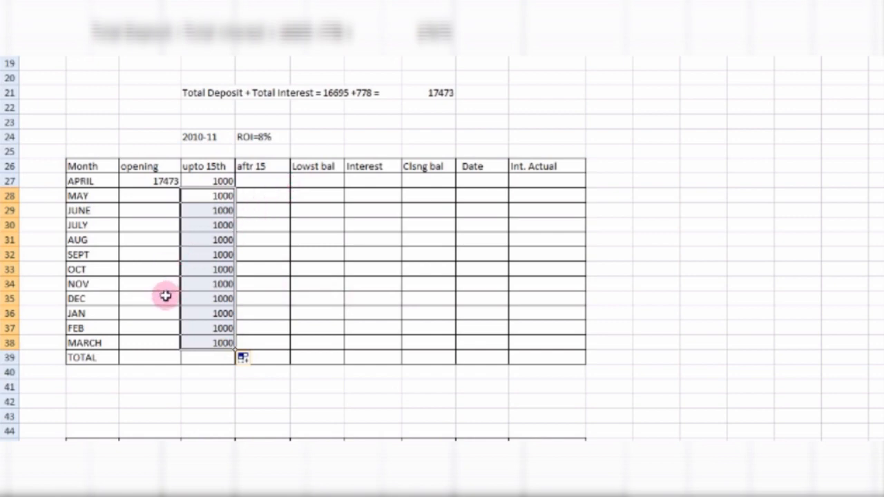
{"action": "left_click", "coordinate": [268, 301]}
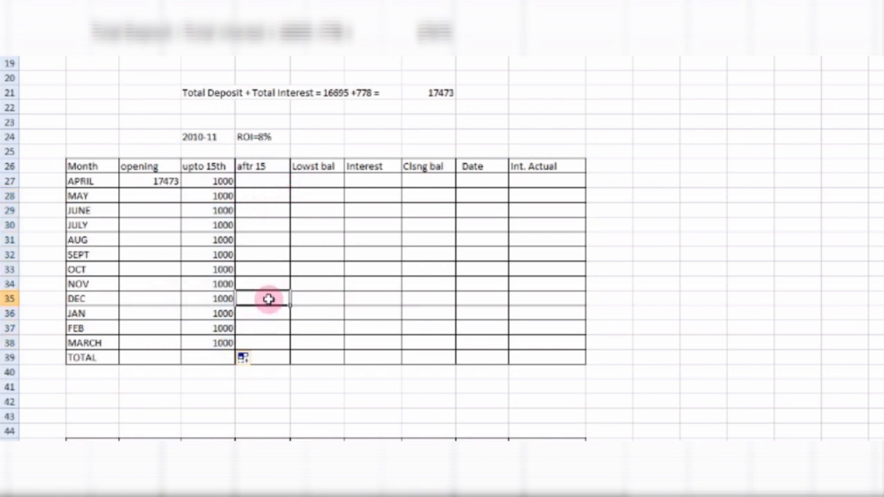
{"action": "type", "text": "2424"}
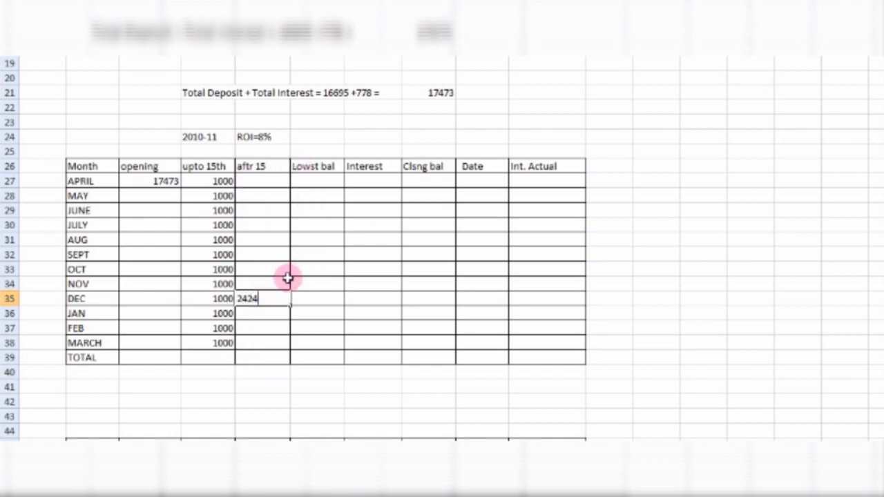
Calculate April's lowest balance as opening balance plus the deposit up to the 15th, using =C27+D27
{"action": "left_click", "coordinate": [314, 182]}
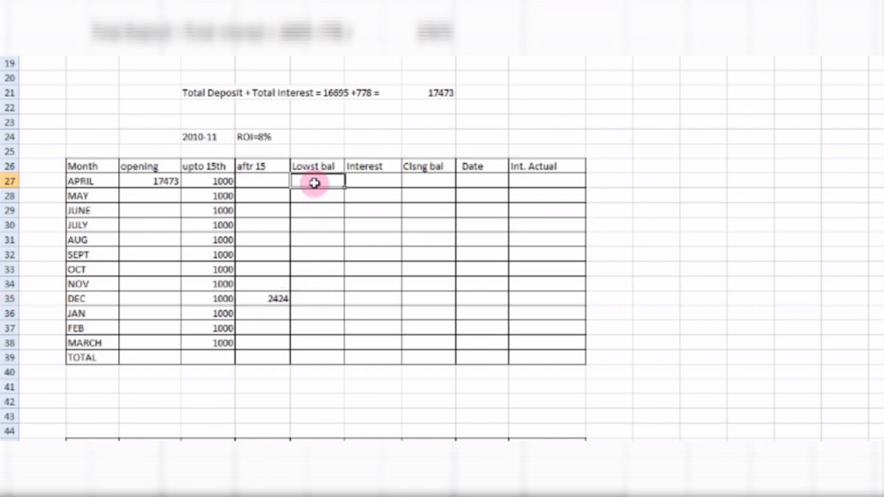
{"action": "type", "text": "="}
{"action": "left_click", "coordinate": [170, 184]}
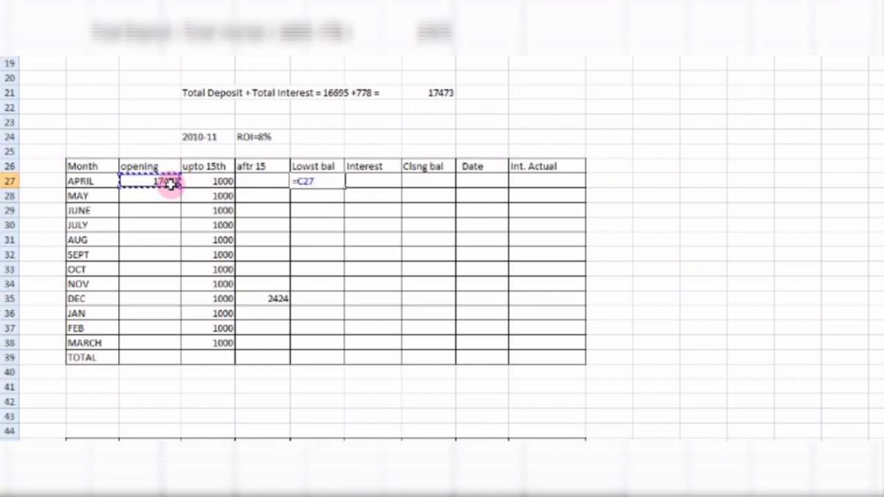
{"action": "type", "text": "+"}
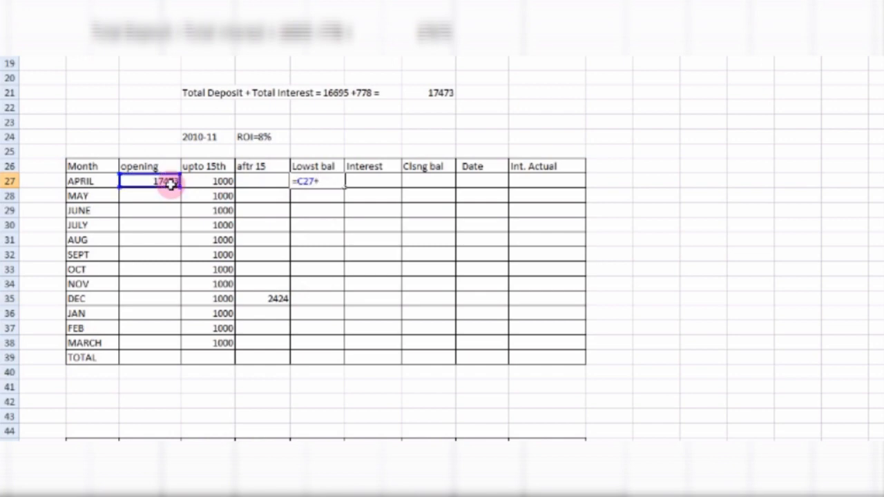
{"action": "left_click", "coordinate": [215, 179]}
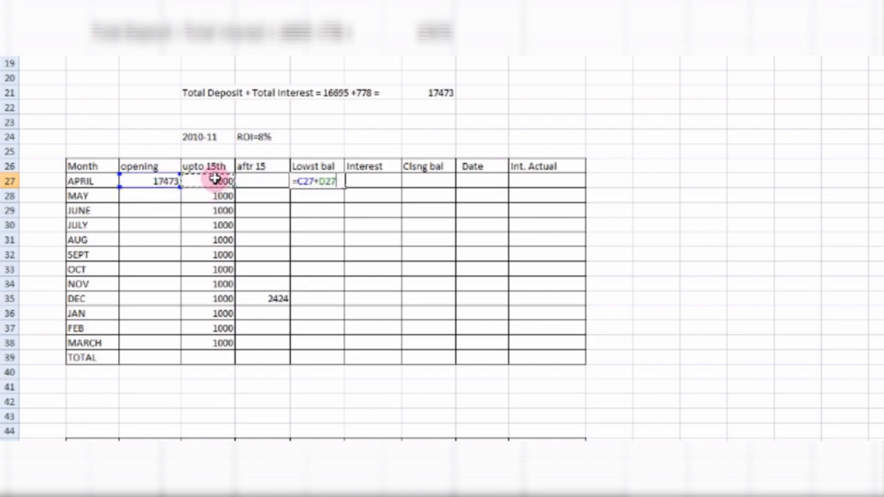
{"action": "key", "text": "Return"}
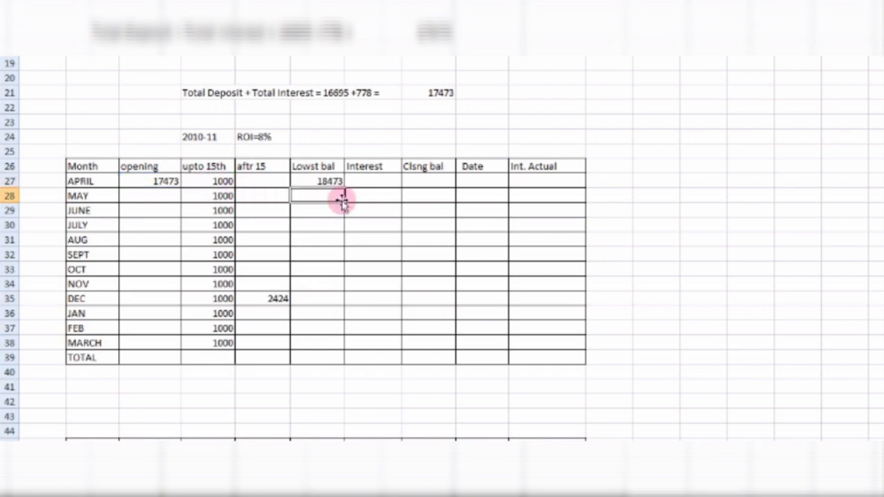
Calculate April's closing balance as lowest balance plus the deposit after the 15th, using =F27+E27
{"action": "left_click", "coordinate": [414, 180]}
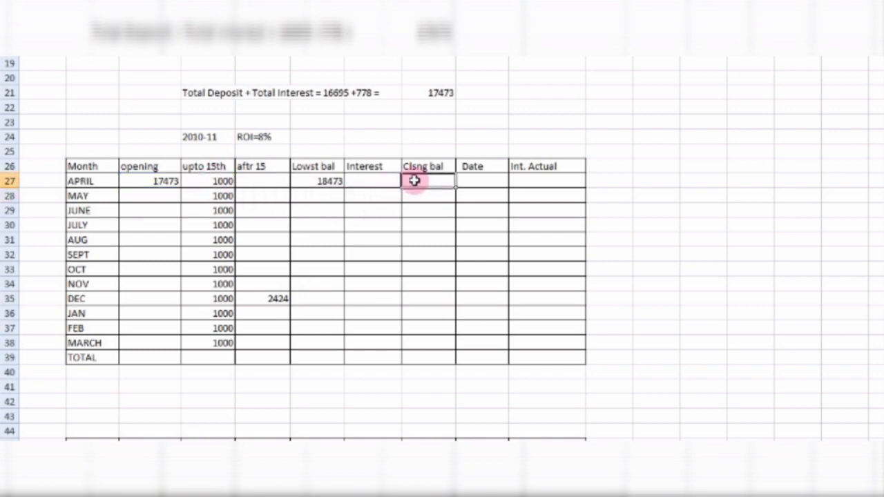
{"action": "type", "text": "="}
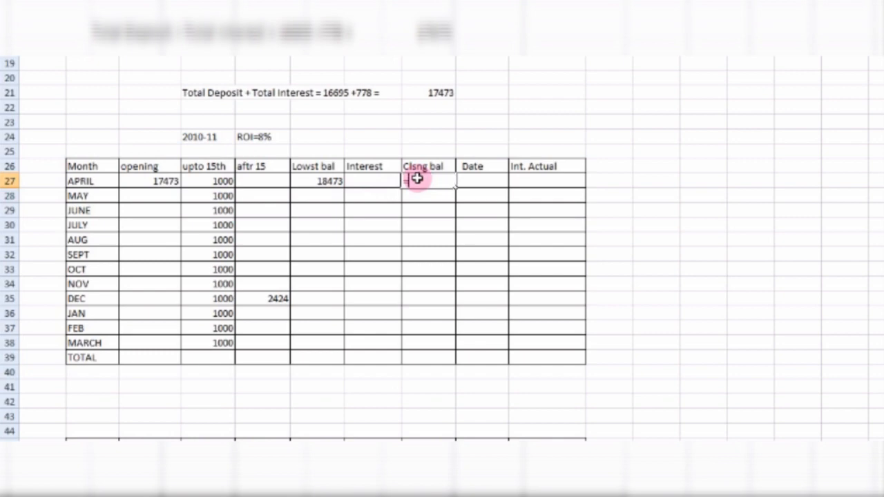
{"action": "left_click", "coordinate": [332, 182]}
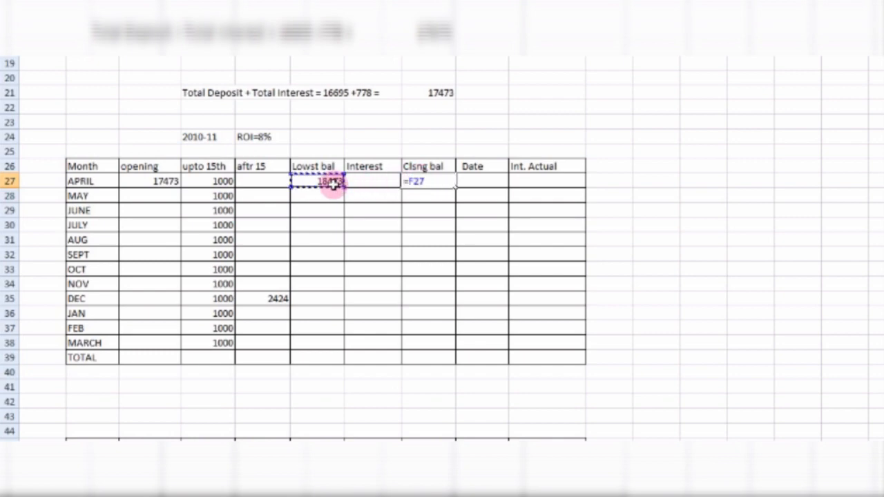
{"action": "type", "text": "+"}
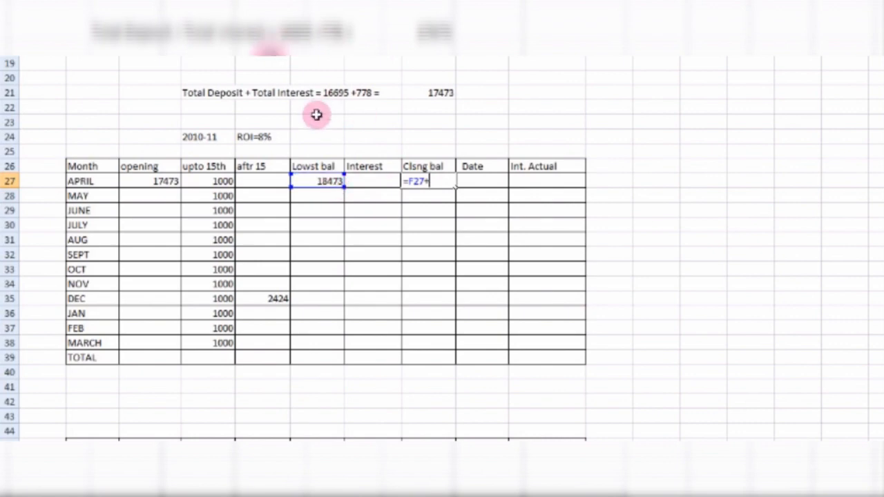
{"action": "left_click", "coordinate": [264, 181]}
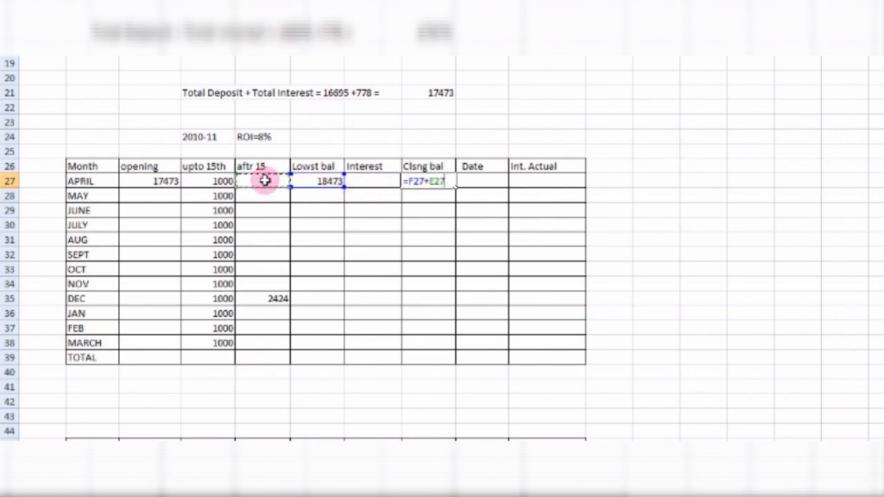
{"action": "key", "text": "Return"}
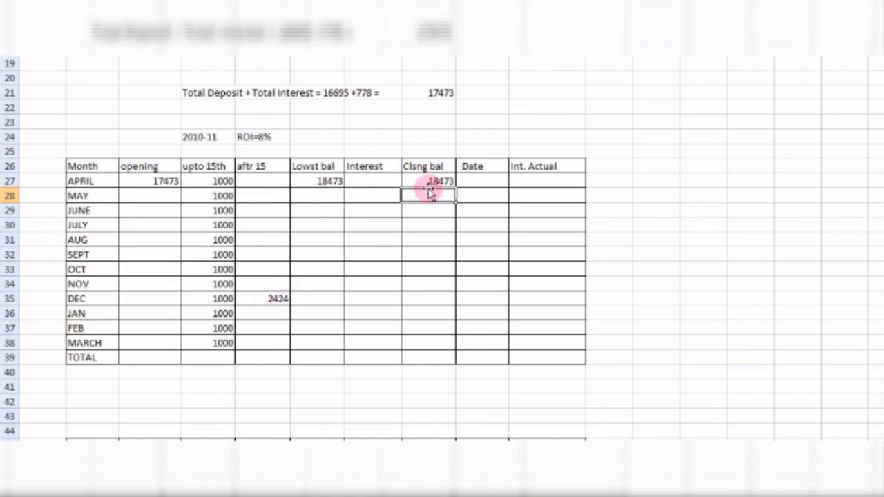
Calculate April's actual interest at 8% on the lowest balance in the Int. Actual column, using =F27*8/1200
{"action": "left_click", "coordinate": [527, 180]}
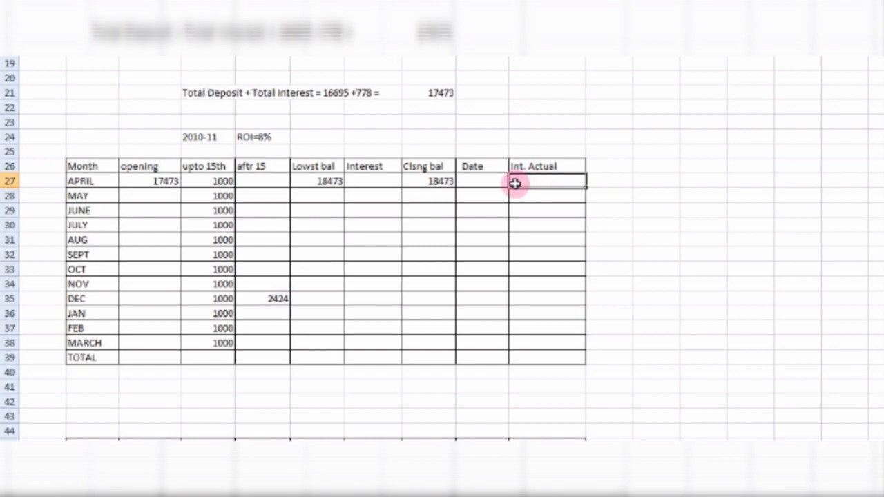
{"action": "type", "text": "="}
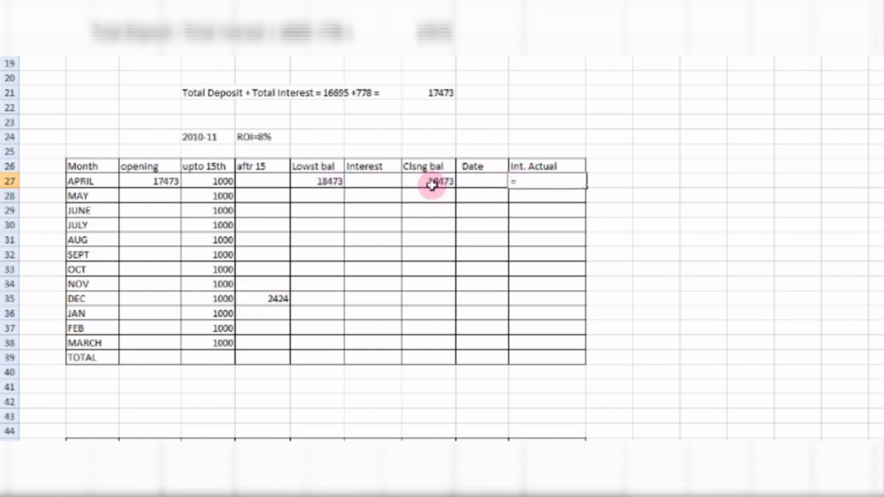
{"action": "left_click", "coordinate": [336, 181]}
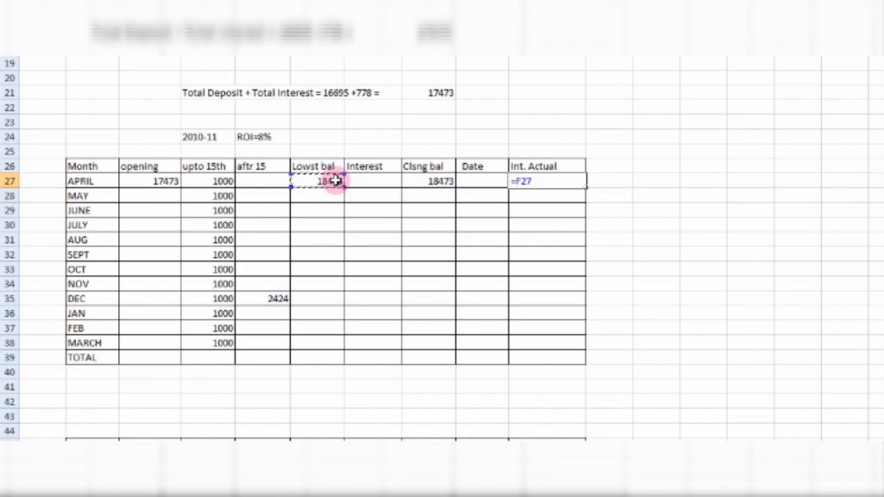
{"action": "type", "text": "*"}
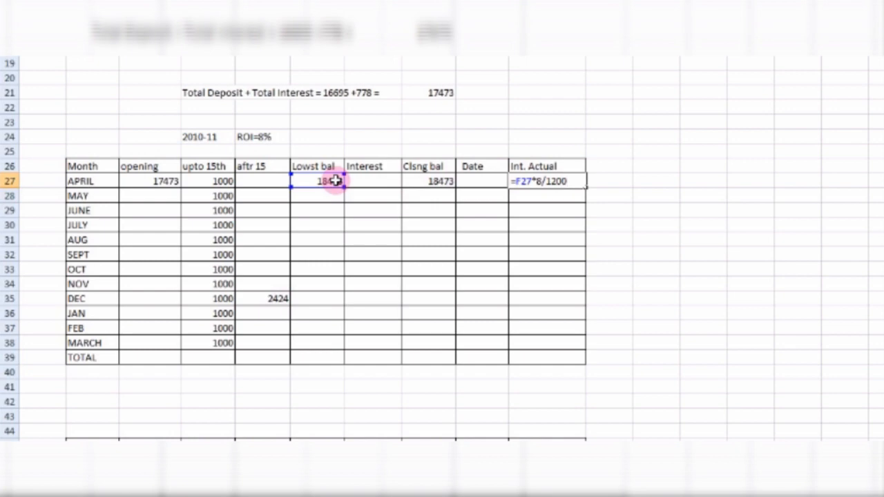
{"action": "key", "text": "Return"}
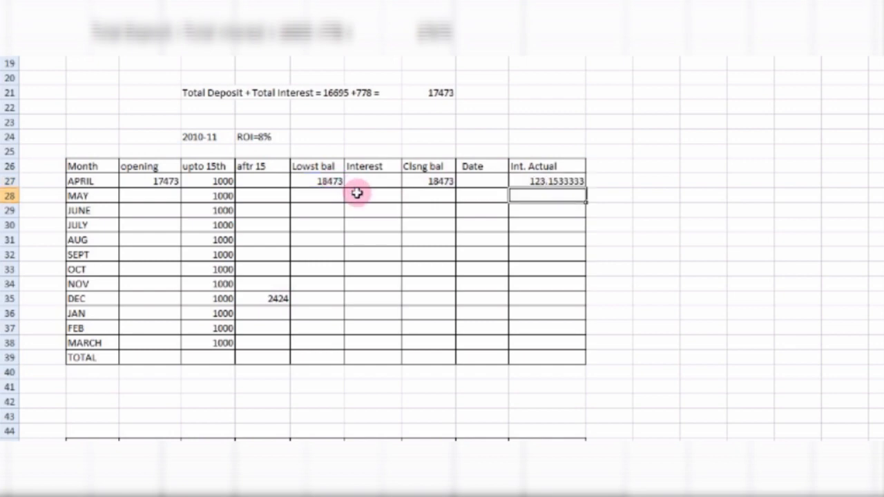
Set May's opening balance with a formula that references April's closing balance
{"action": "left_click", "coordinate": [154, 198]}
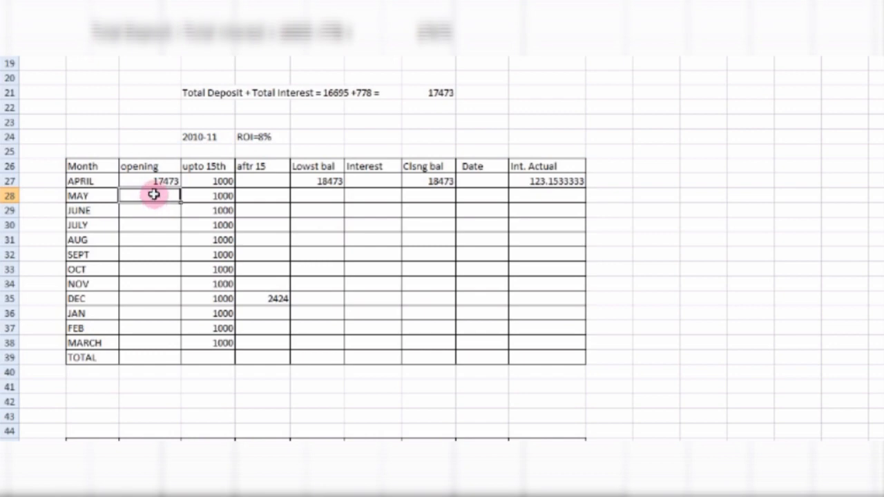
{"action": "type", "text": "="}
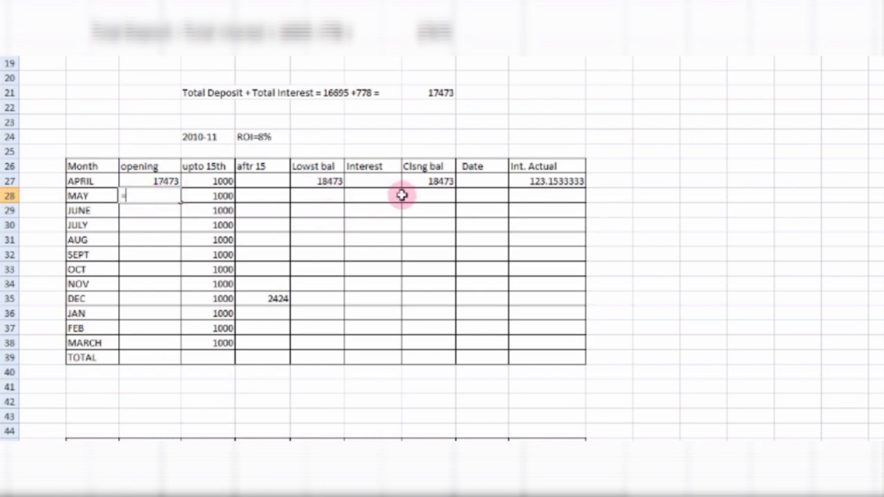
{"action": "left_click", "coordinate": [419, 182]}
{"action": "key", "text": "Return"}
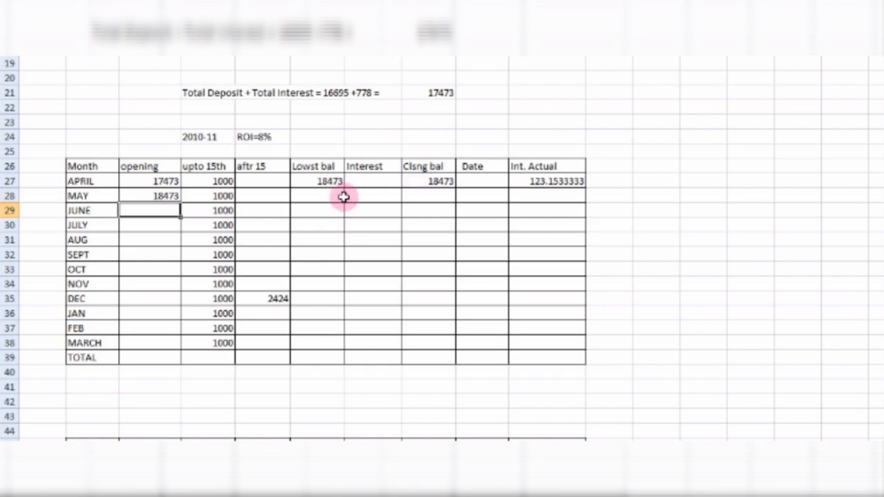
Fill April's closing balance, lowest balance and Int. Actual formulas and May's opening balance formula down to the March row
{"action": "left_click", "coordinate": [421, 181]}
{"action": "left_click_drag", "start_coordinate": [456, 189], "coordinate": [458, 347]}
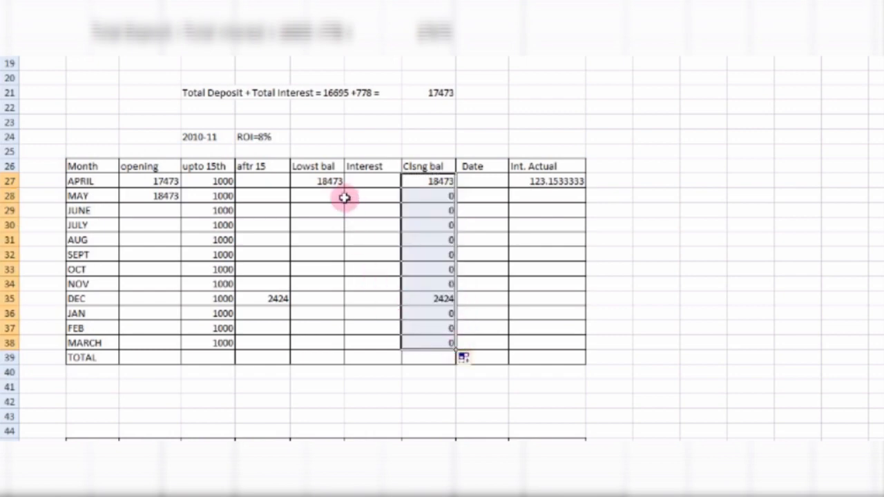
{"action": "left_click", "coordinate": [333, 183]}
{"action": "left_click_drag", "start_coordinate": [345, 196], "coordinate": [331, 354]}
{"action": "left_click", "coordinate": [171, 199]}
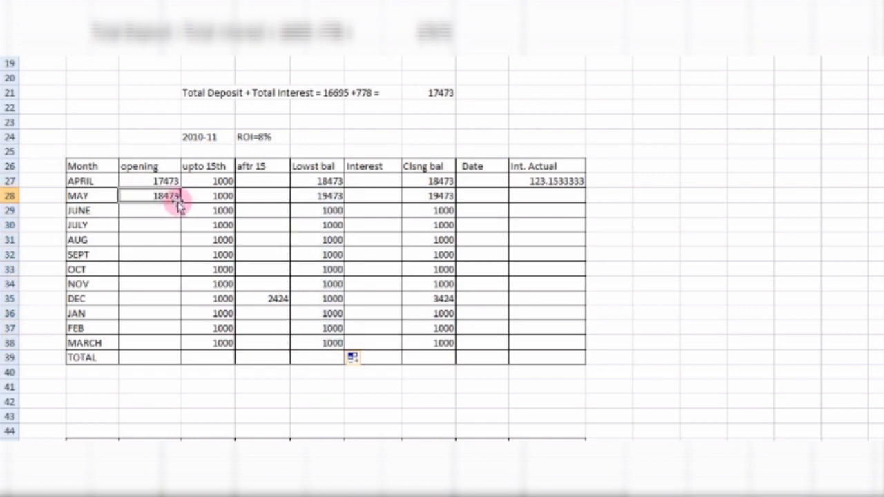
{"action": "left_click_drag", "start_coordinate": [178, 203], "coordinate": [189, 353]}
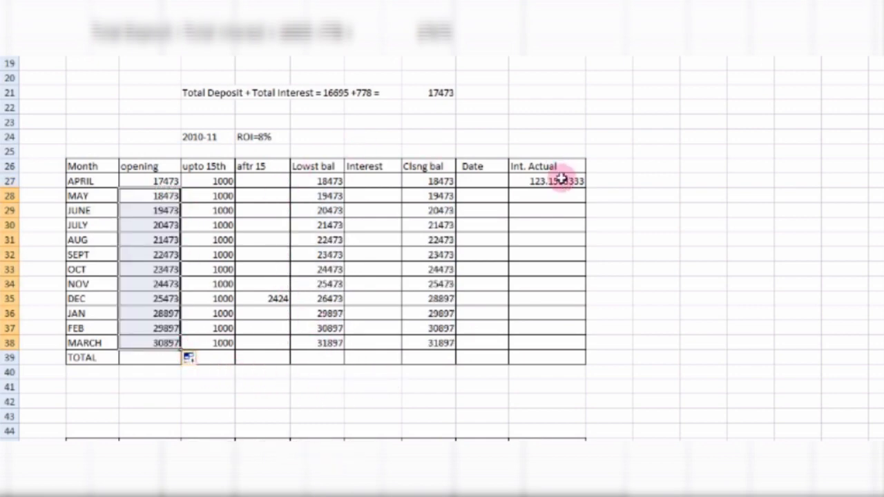
{"action": "left_click", "coordinate": [574, 181]}
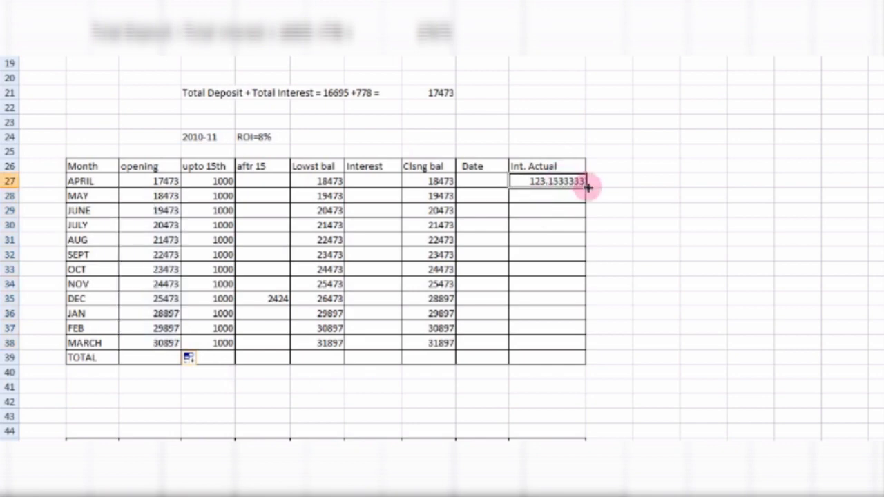
{"action": "left_click_drag", "start_coordinate": [586, 187], "coordinate": [580, 350]}
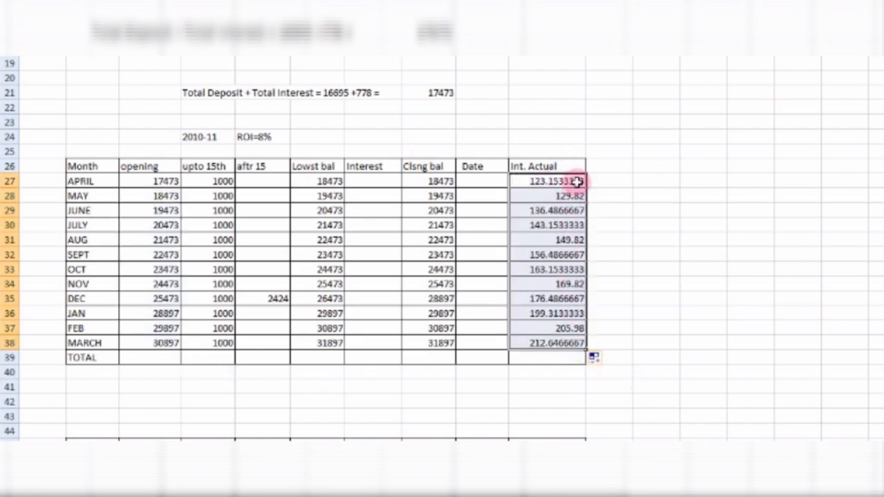
Fill the Interest column from April (123.15) through March (212.65) with each month's Int. Actual value rounded to two decimals
{"action": "left_click", "coordinate": [380, 187]}
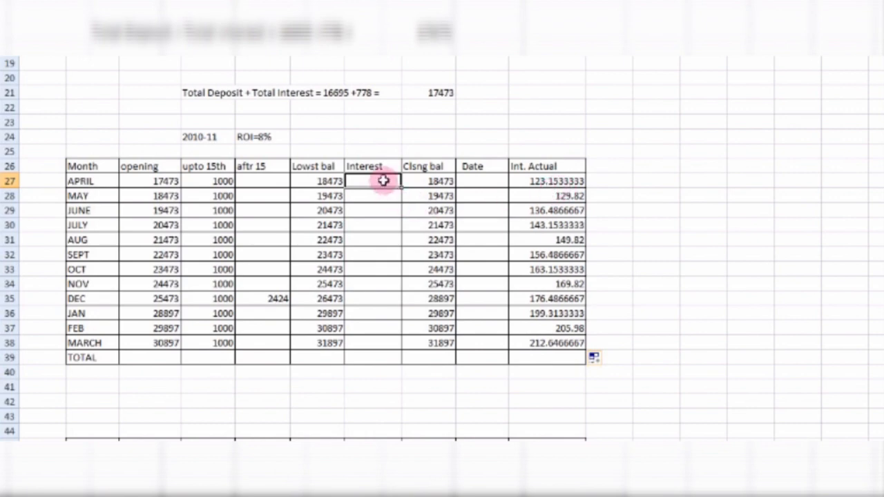
{"action": "type", "text": "123.15"}
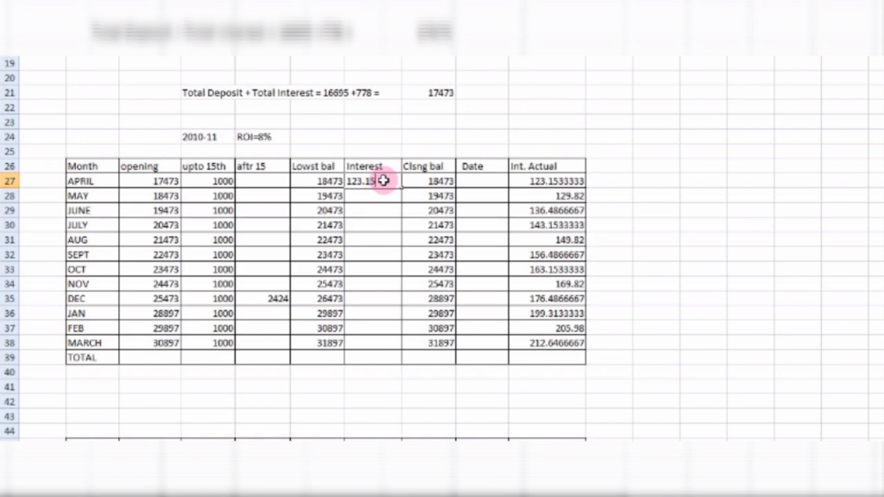
{"action": "left_click", "coordinate": [364, 197]}
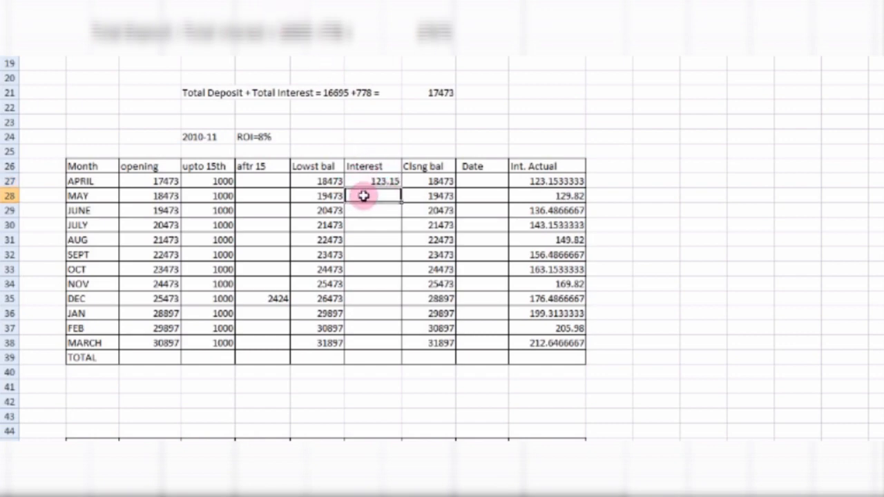
{"action": "type", "text": "129.82"}
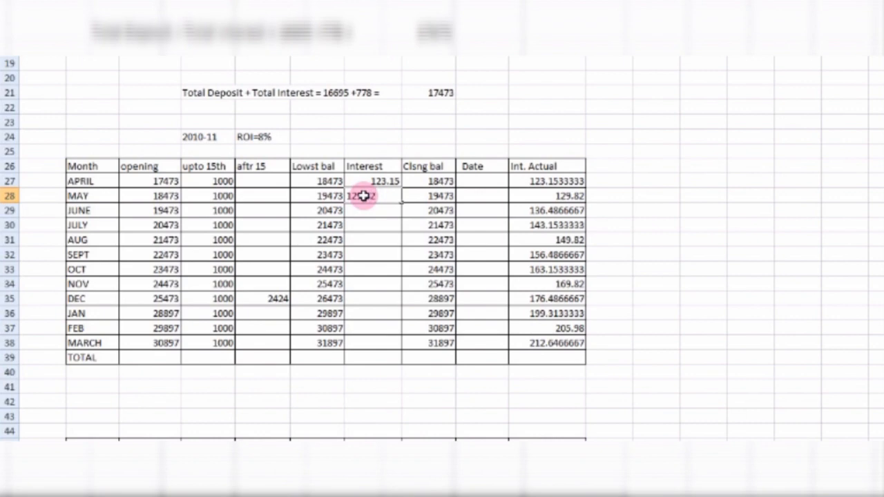
{"action": "left_click", "coordinate": [365, 213]}
{"action": "type", "text": "136.49"}
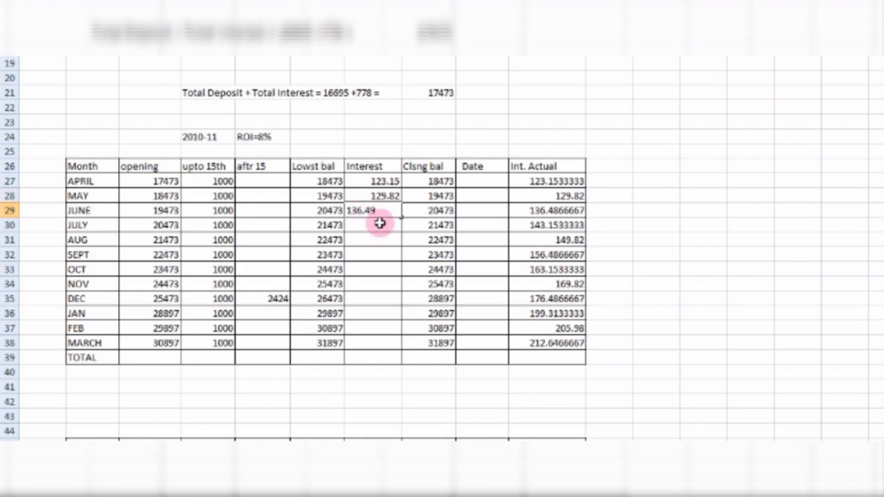
{"action": "left_click", "coordinate": [380, 223]}
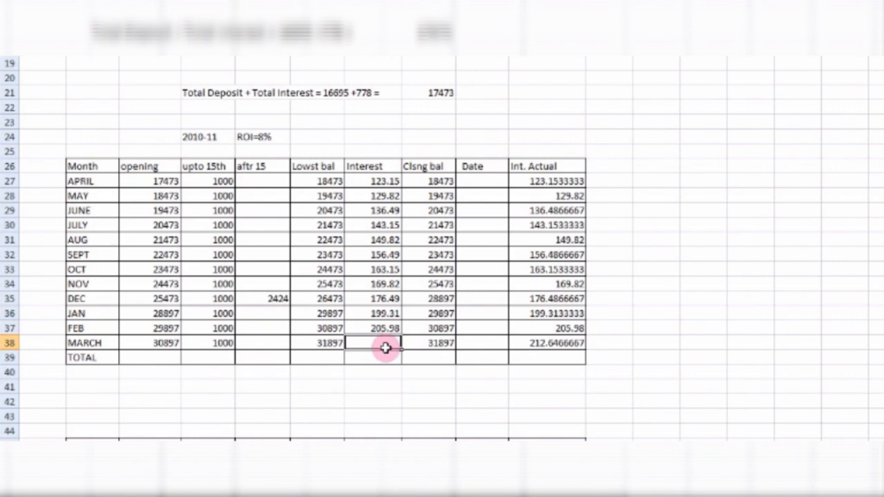
{"action": "type", "text": "212.65"}
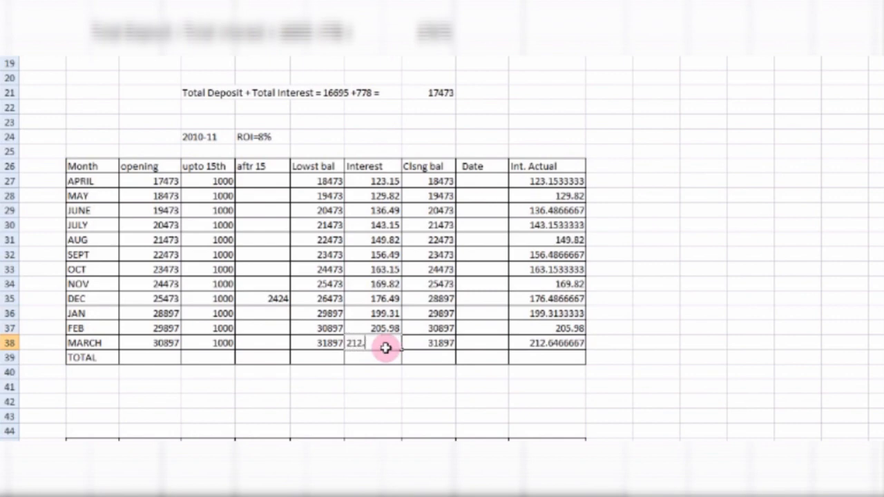
{"action": "left_click", "coordinate": [609, 342]}
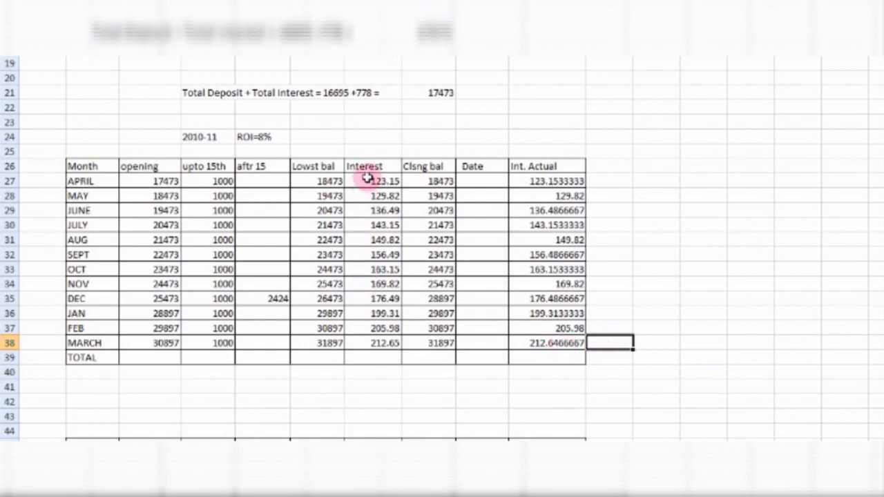
Total the April to March values of the Interest column in the TOTAL row with AutoSum
{"action": "left_click_drag", "start_coordinate": [369, 181], "coordinate": [378, 354]}
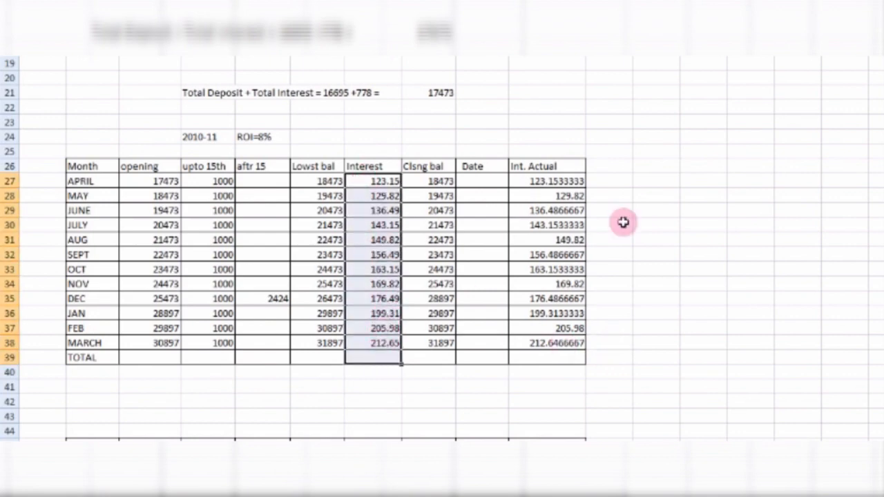
{"action": "key", "text": "alt+equal"}
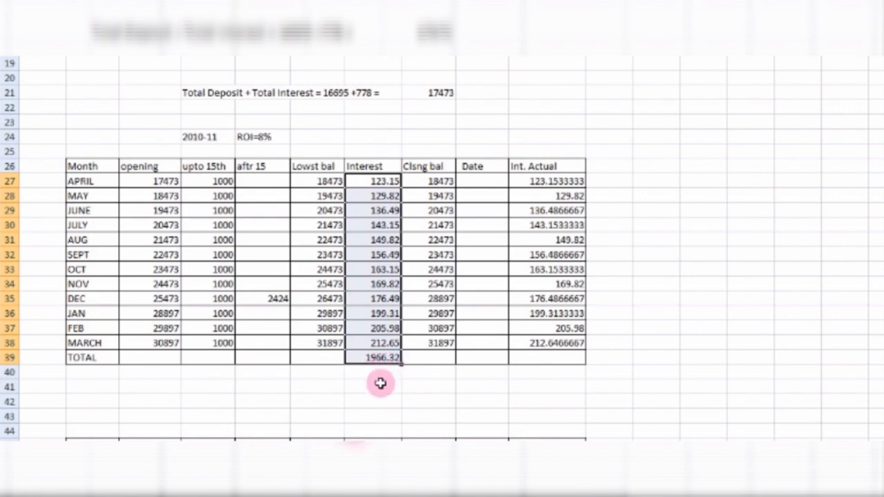
{"action": "left_click", "coordinate": [751, 269]}
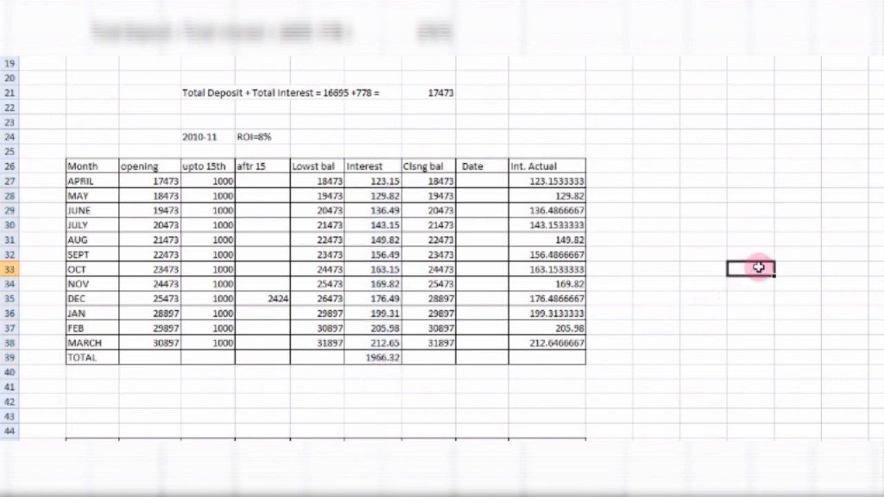